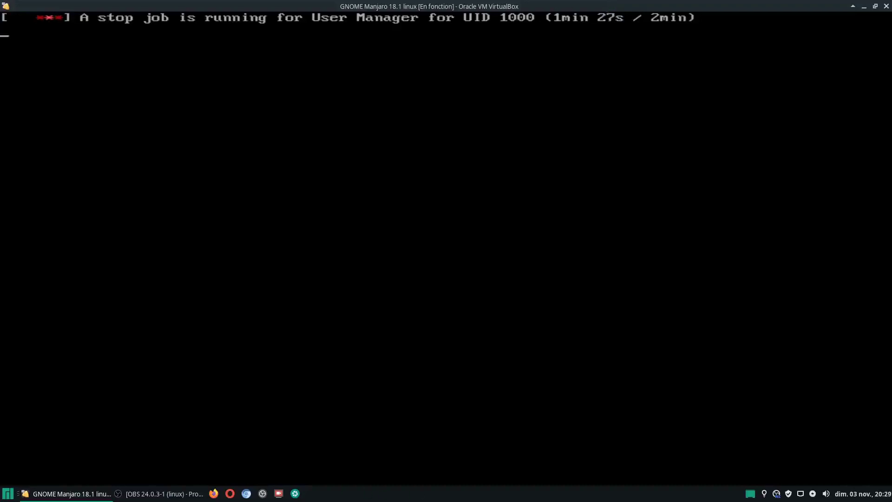
left_click(169, 494)
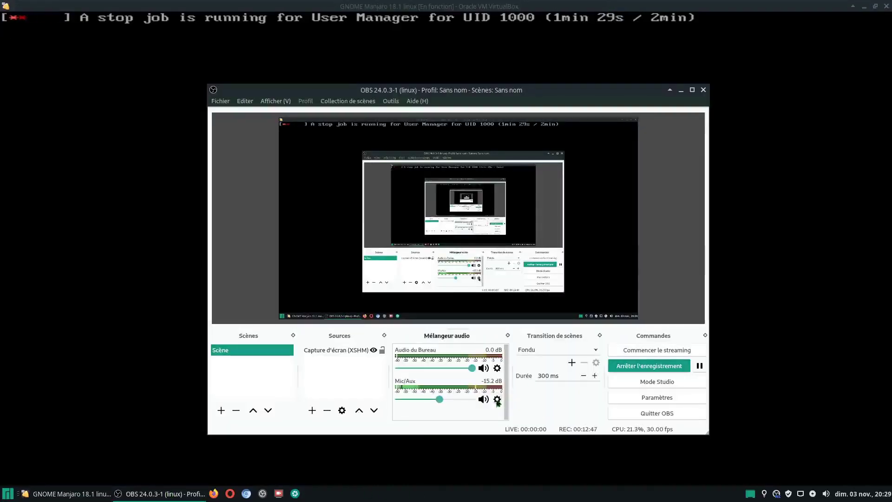
left_click(681, 91)
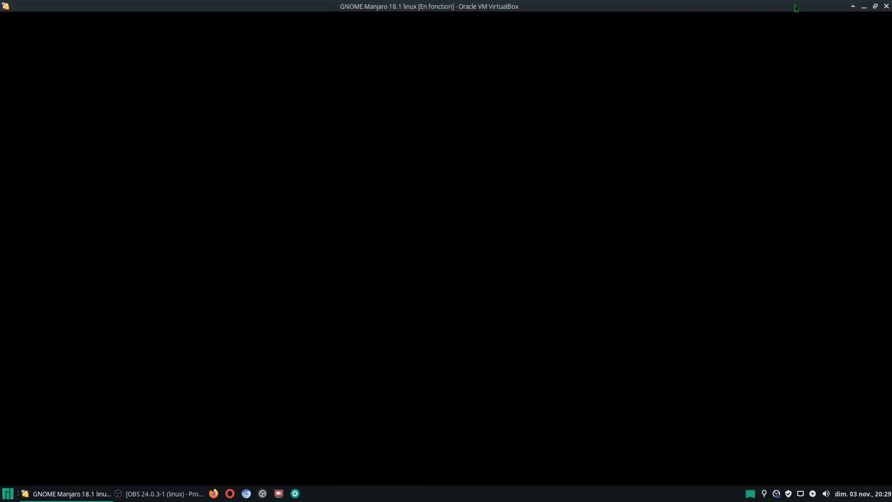
left_click_drag(793, 8, 532, 63)
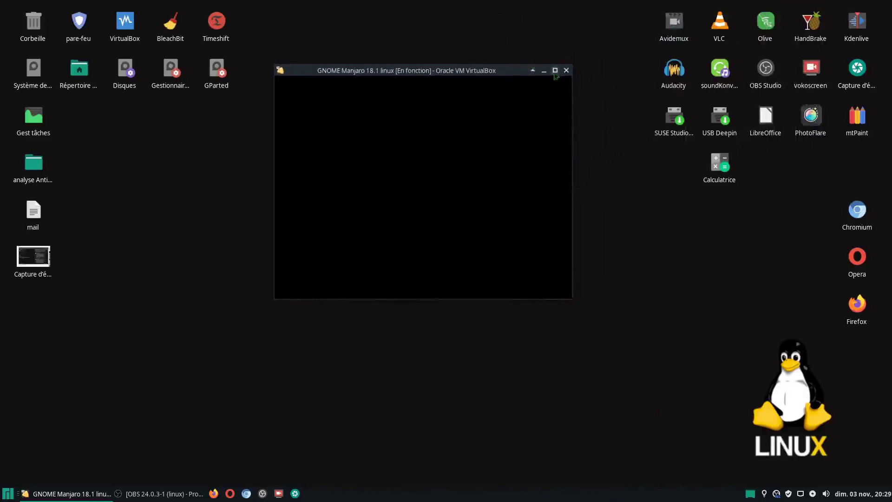
left_click(556, 66)
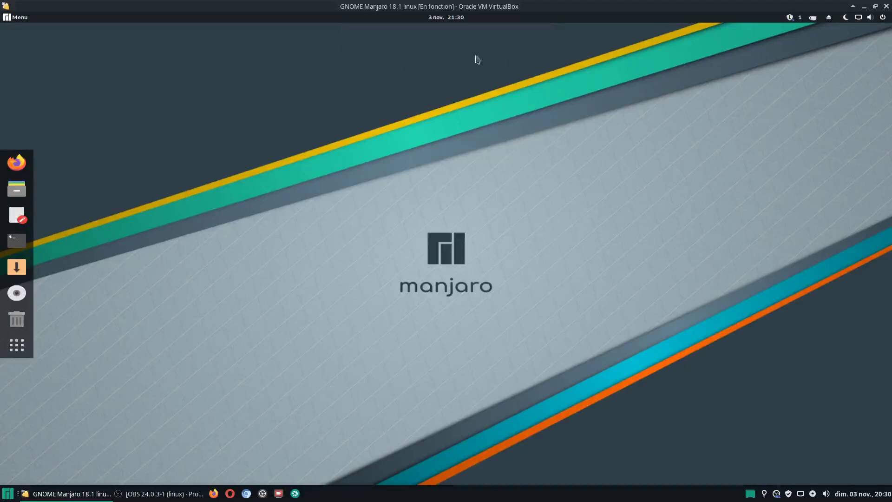
Check the pending updates in the package manager and close it
left_click(791, 18)
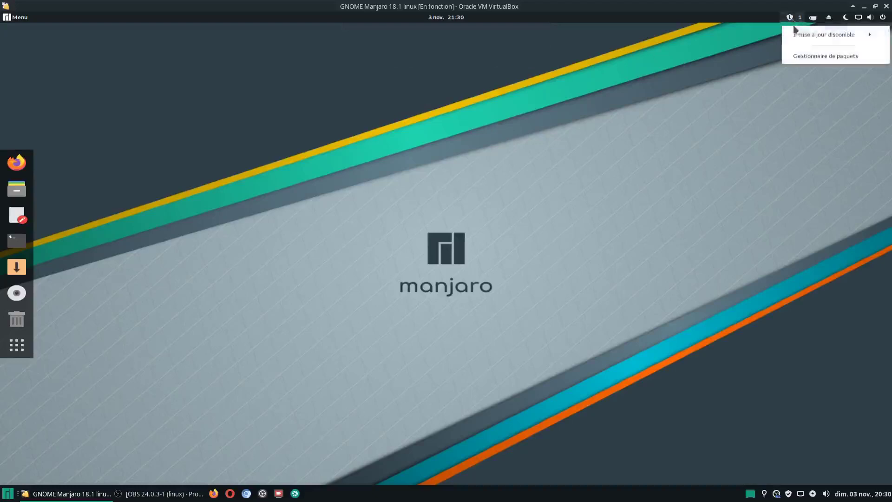
left_click(801, 56)
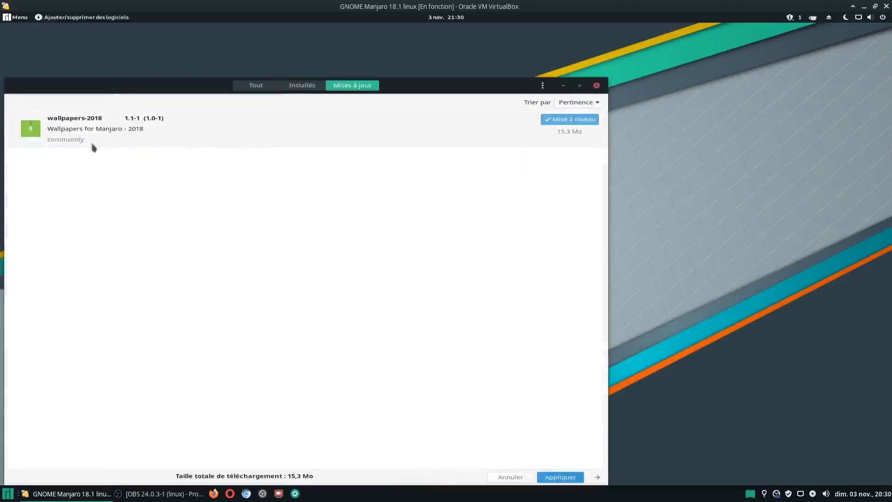
left_click(596, 86)
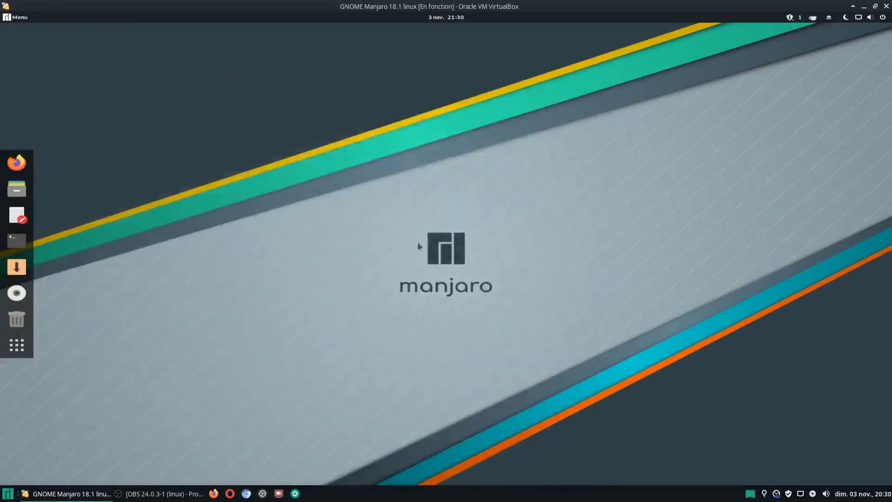
Try to open the system settings and the display settings from the desktop
right_click(293, 248)
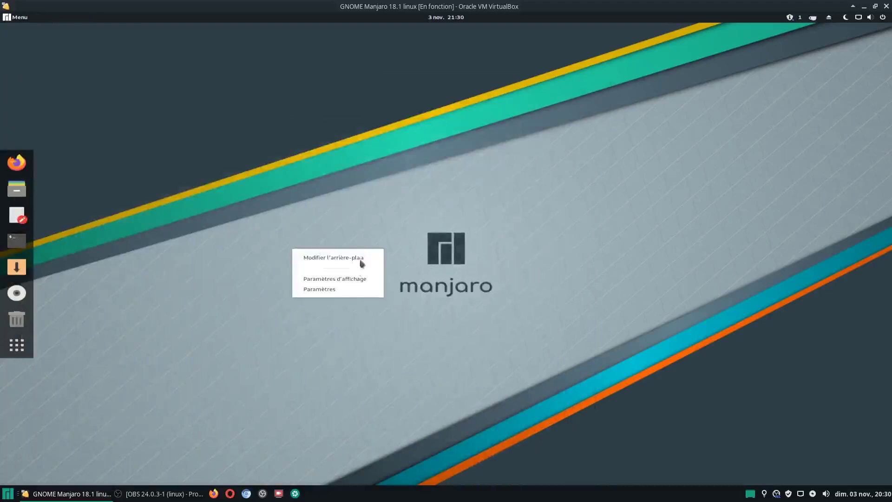
left_click(337, 292)
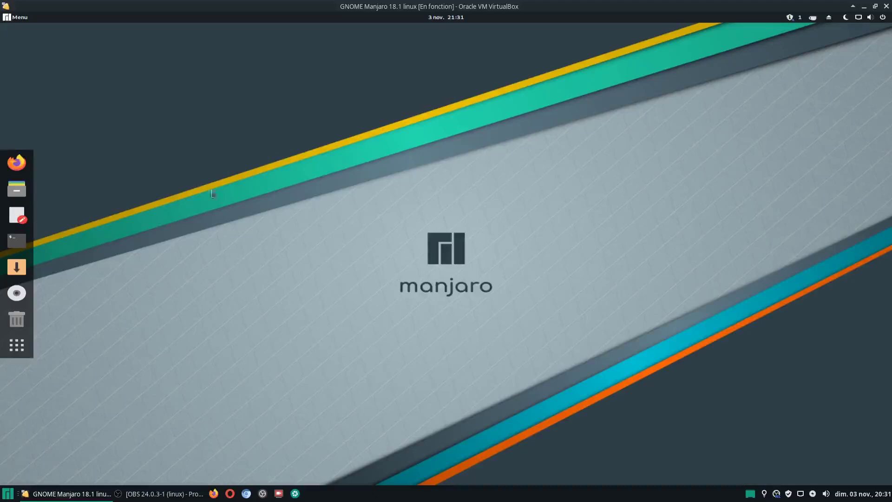
right_click(324, 188)
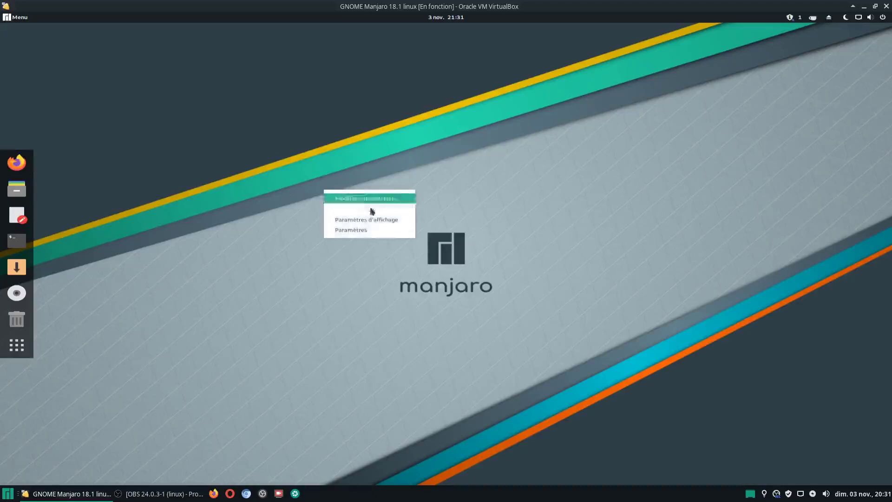
left_click(365, 235)
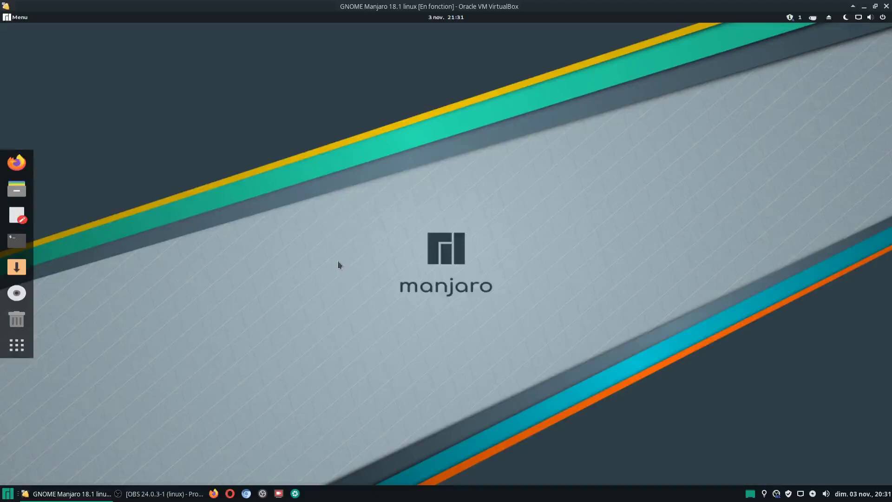
right_click(340, 233)
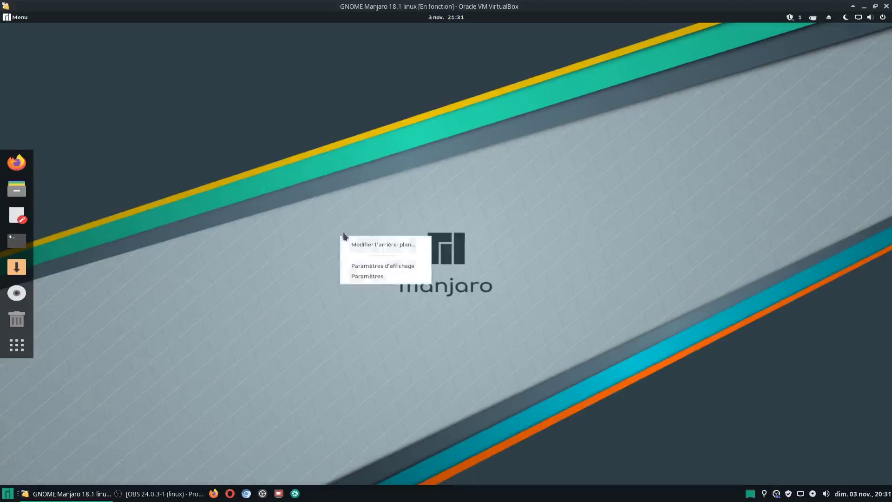
left_click(394, 265)
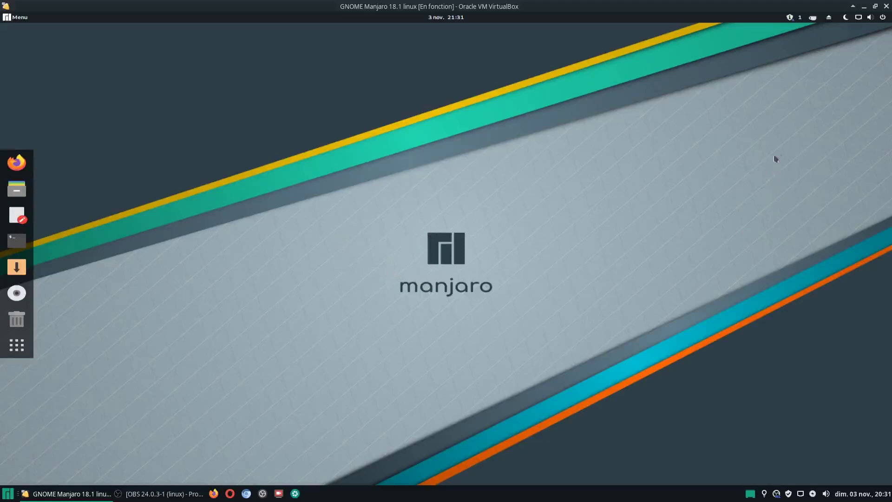
Disable the screensaver through the Caffeine indicator
left_click(813, 18)
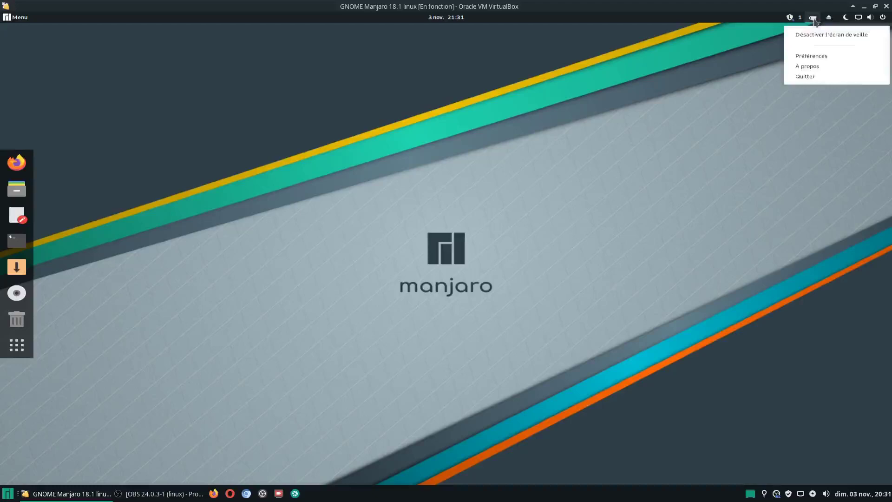
left_click(819, 35)
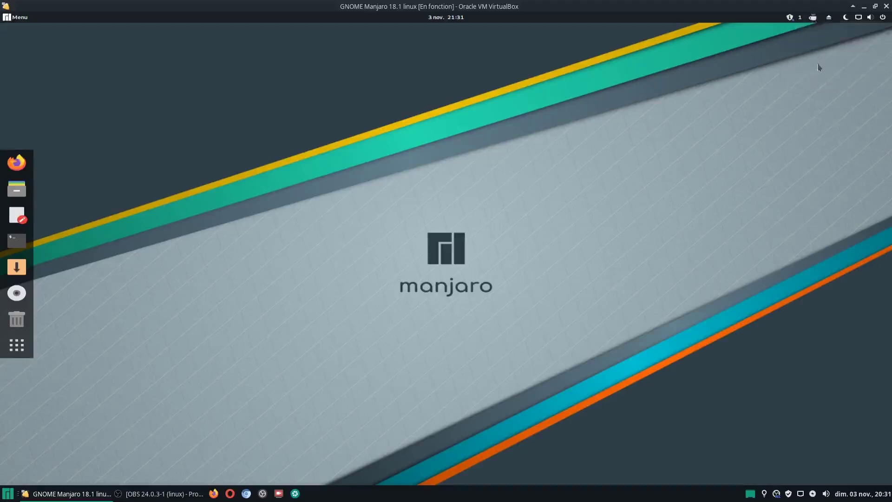
Review the Caffeine preferences without changes and quit the Caffeine indicator
left_click(812, 19)
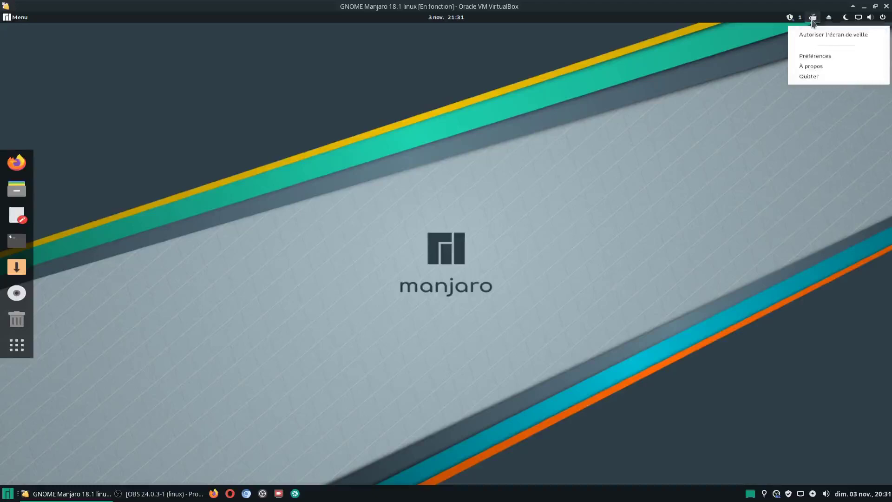
left_click(820, 57)
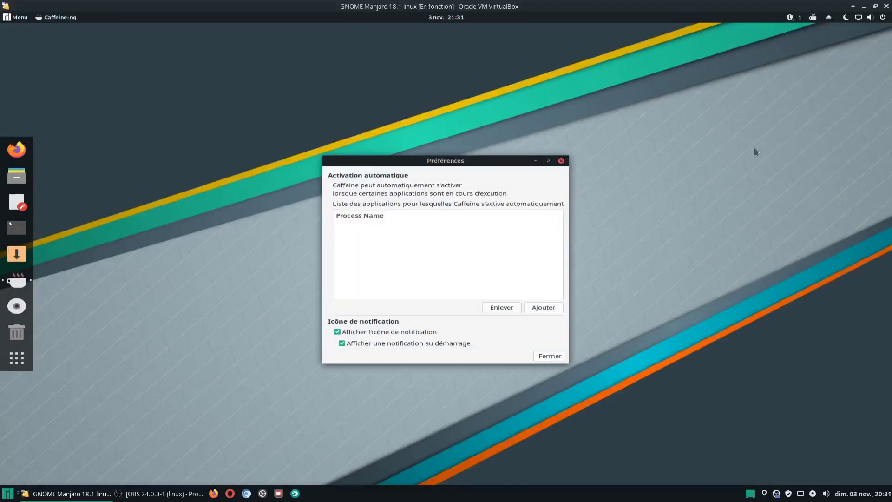
left_click(561, 160)
left_click(812, 18)
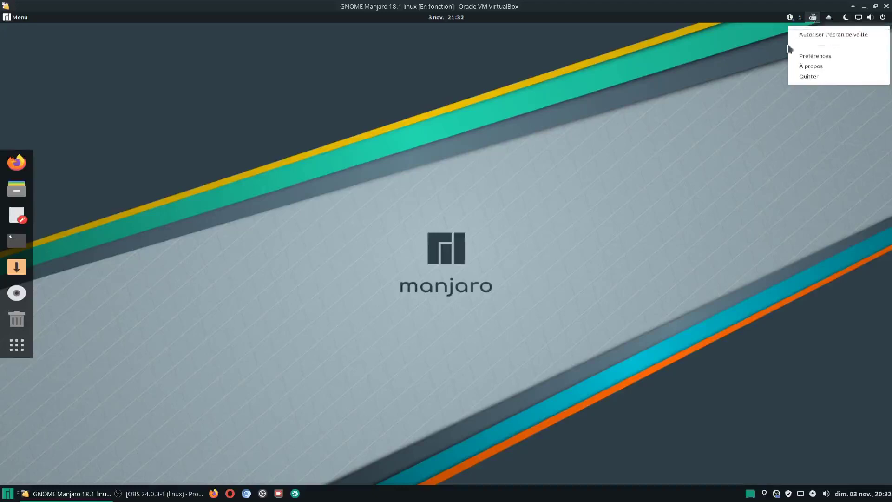
left_click(820, 76)
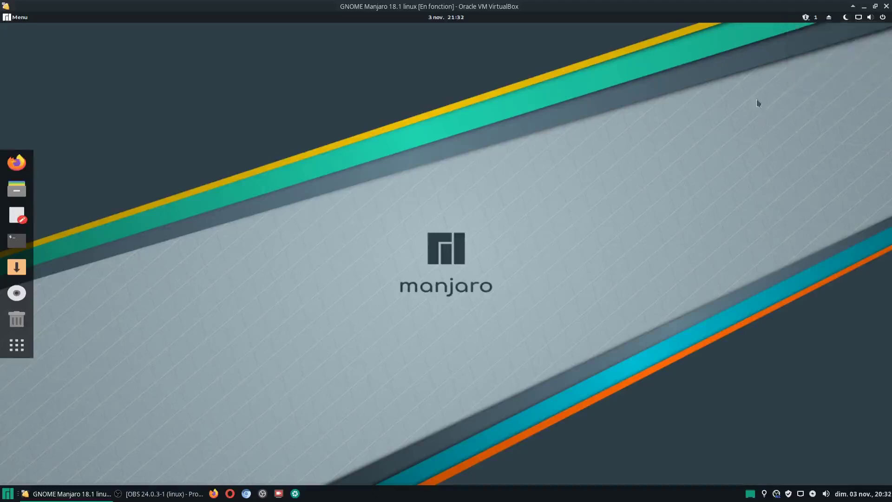
Open the package manager on its pending updates and move its window down to uncover the desktop
left_click(806, 18)
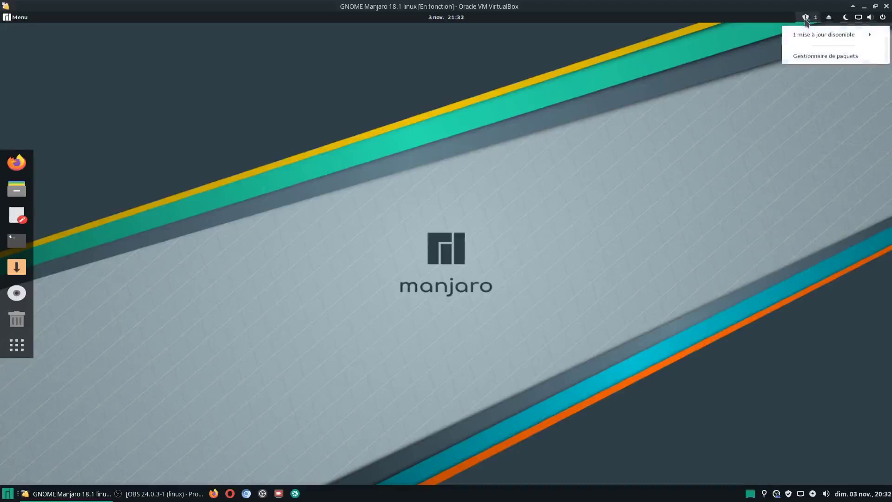
left_click(824, 56)
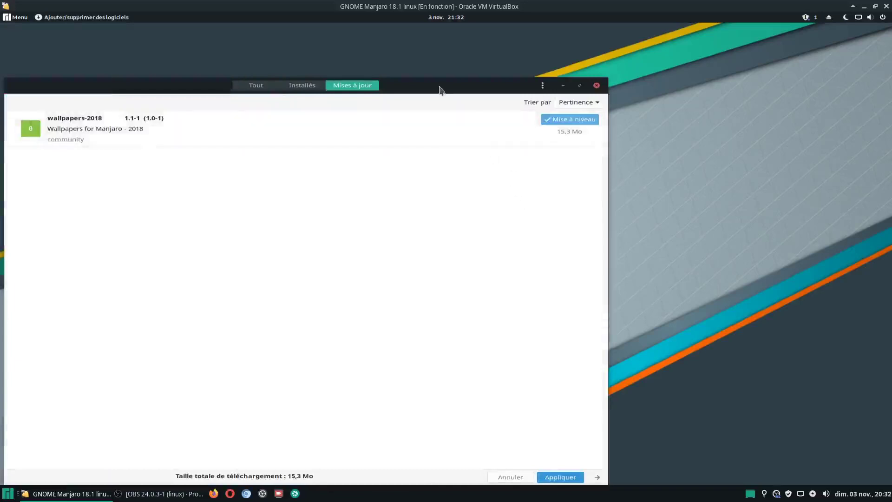
left_click_drag(442, 88, 598, 363)
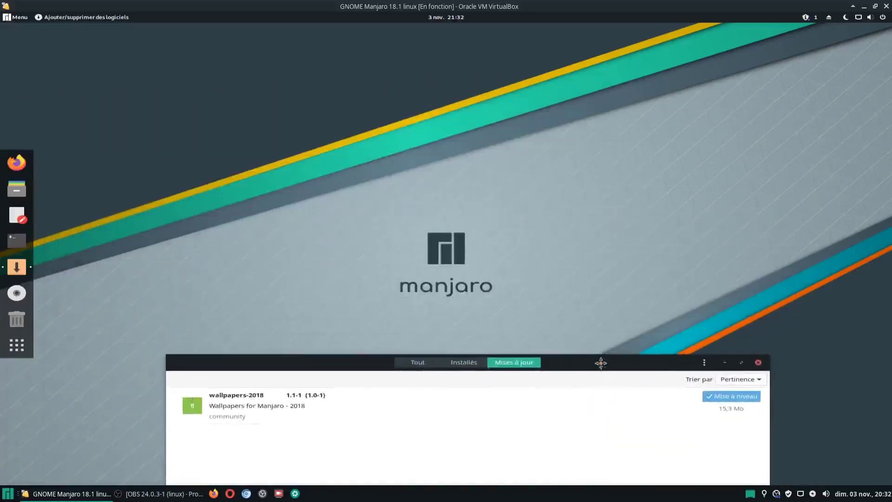
Try again to open the display settings and the general settings from the uncovered desktop
right_click(503, 135)
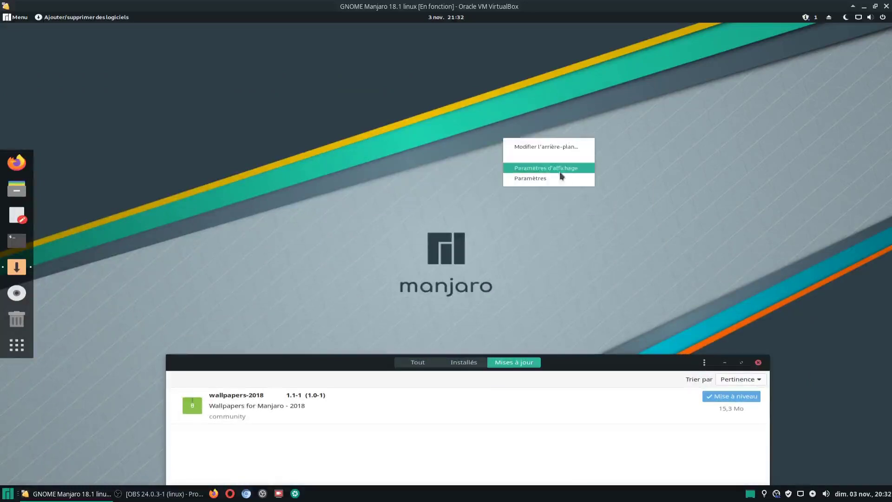
left_click(560, 171)
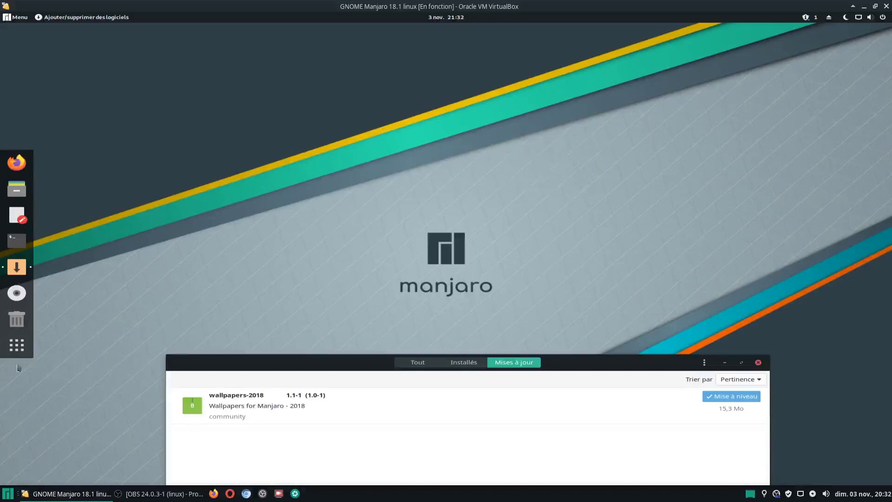
right_click(286, 201)
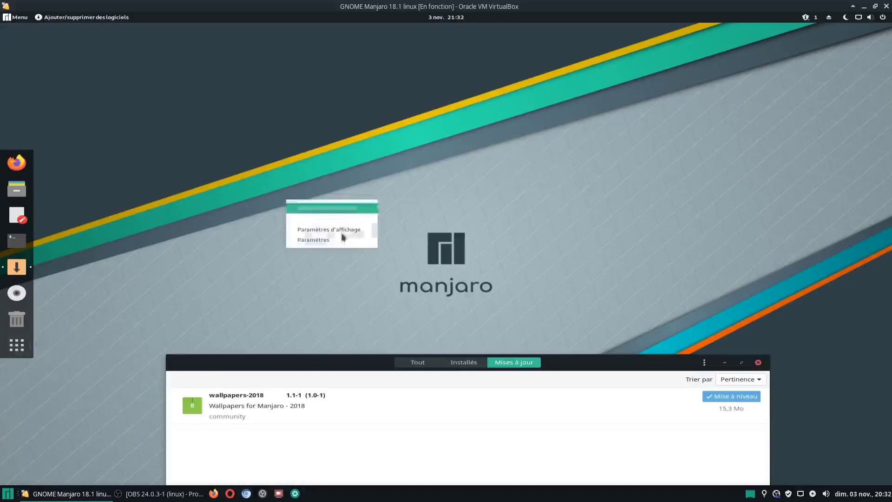
left_click(324, 241)
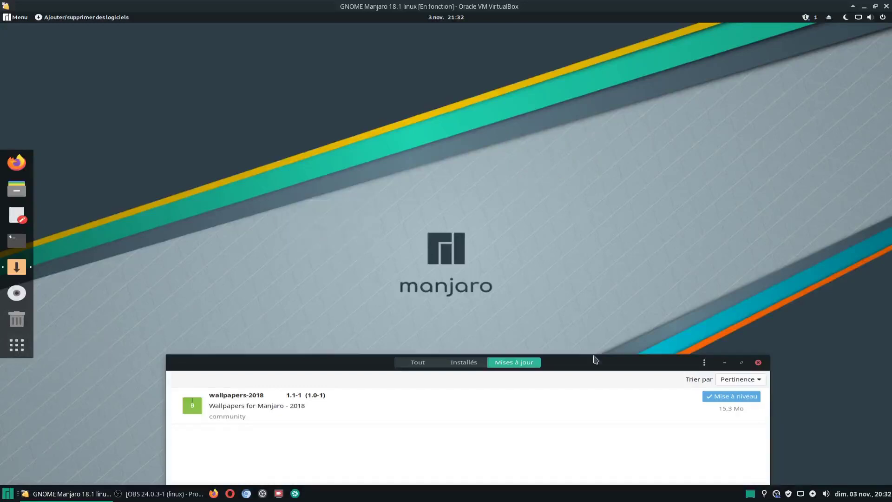
Move the package manager window back up and refresh its databases, authenticating with the account password
left_click_drag(591, 364, 584, 63)
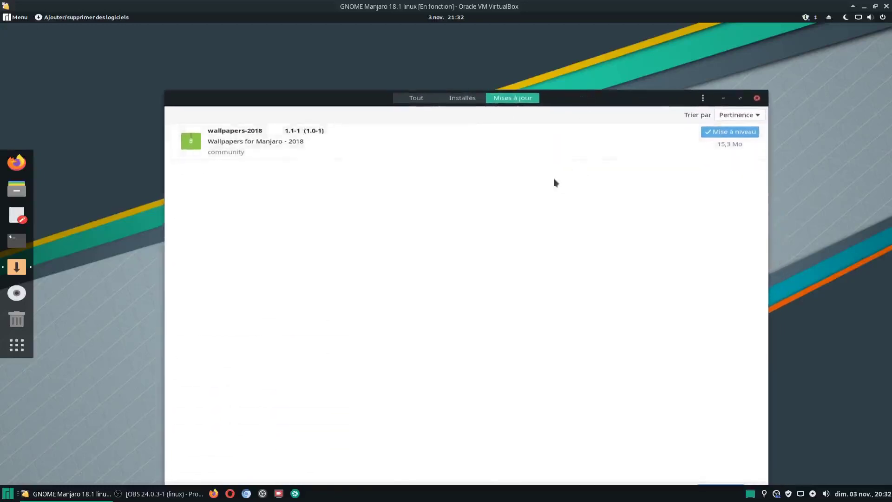
left_click(703, 99)
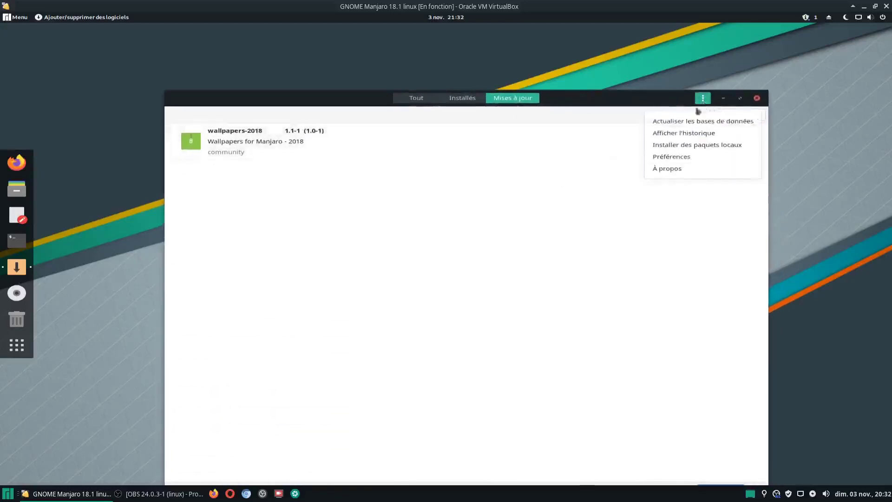
left_click(683, 120)
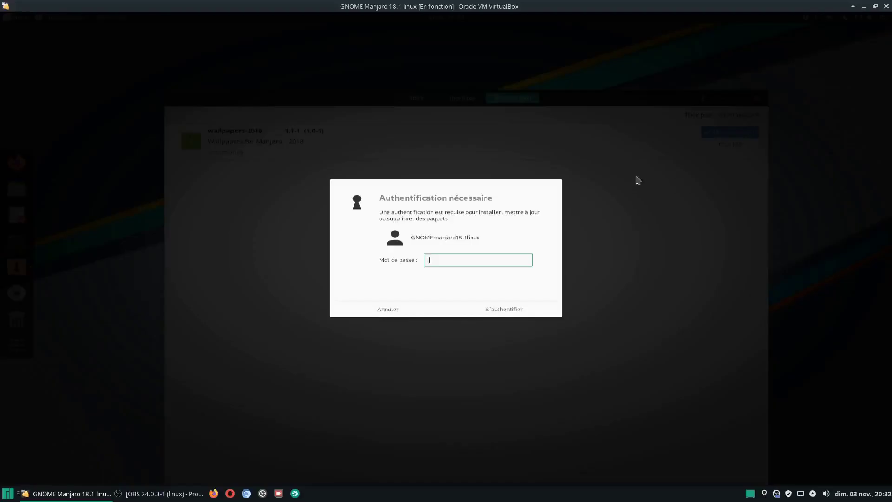
key("Return")
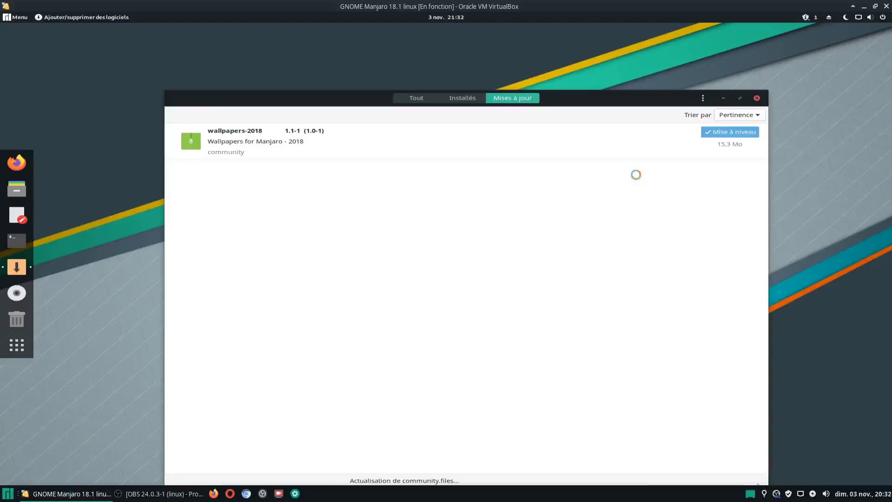
Dismiss the desktop's context menu and cancel the proposed transaction that updates wallpapers-2018
right_click(92, 216)
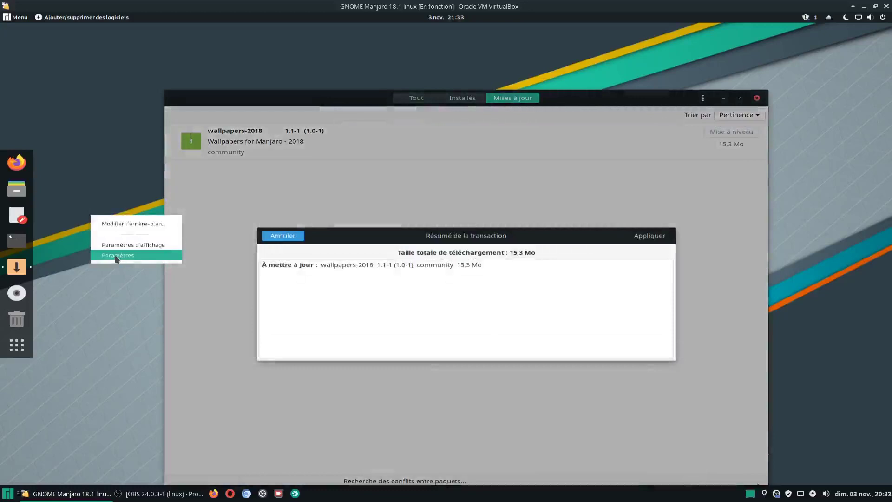
left_click(117, 184)
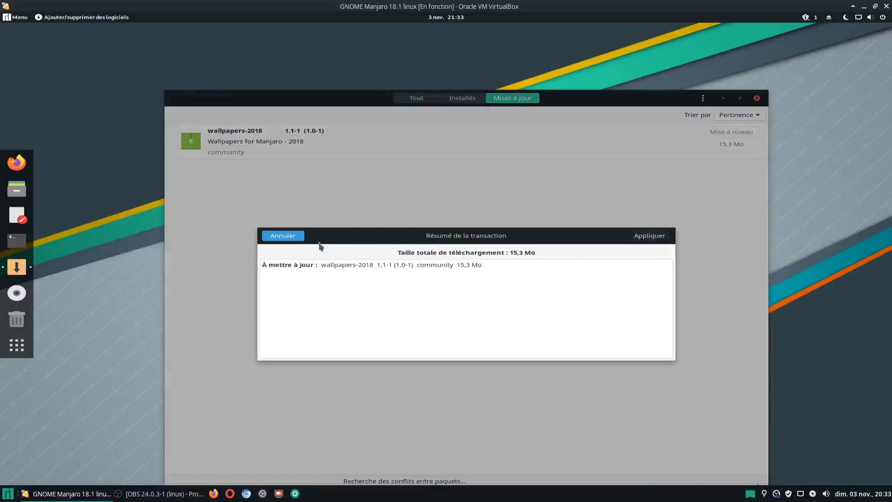
left_click(284, 236)
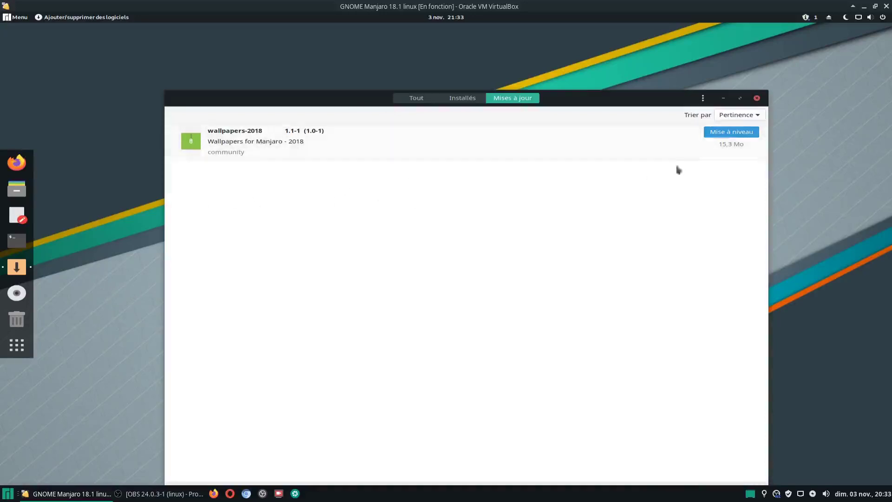
Start another refresh of the package databases
left_click(704, 103)
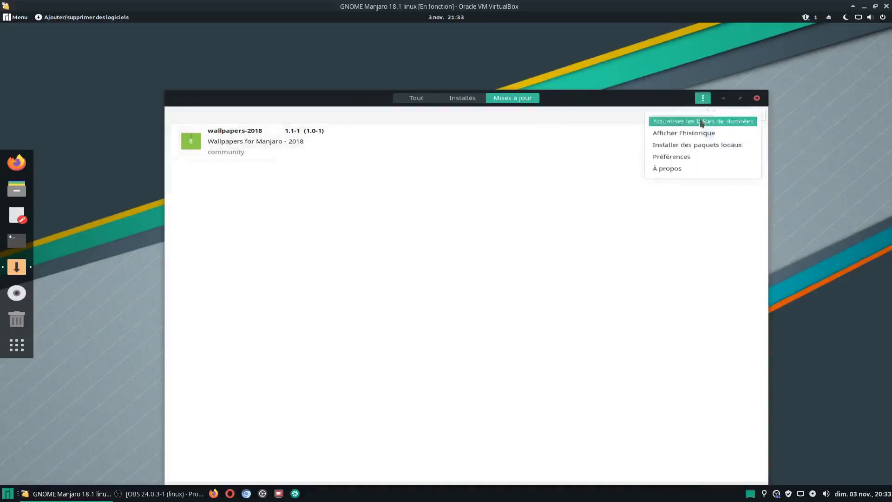
left_click(701, 120)
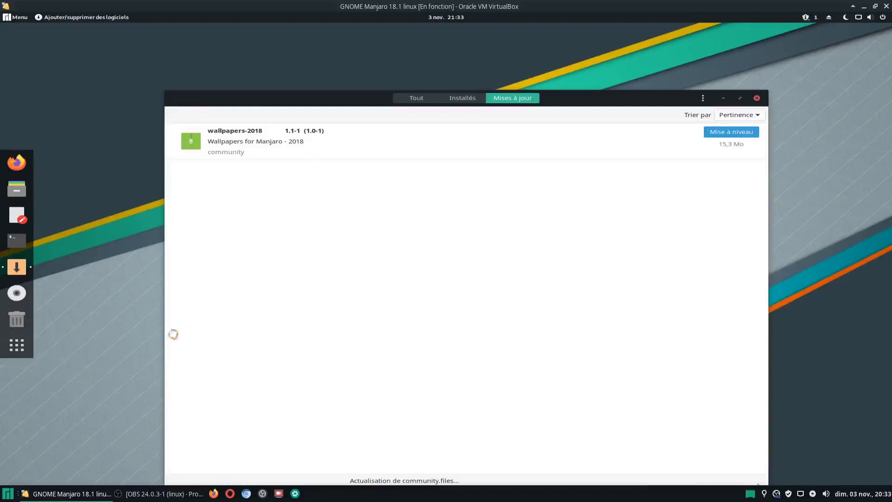
Try again to open the display settings and the general settings from the desktop area beside the package manager
right_click(88, 194)
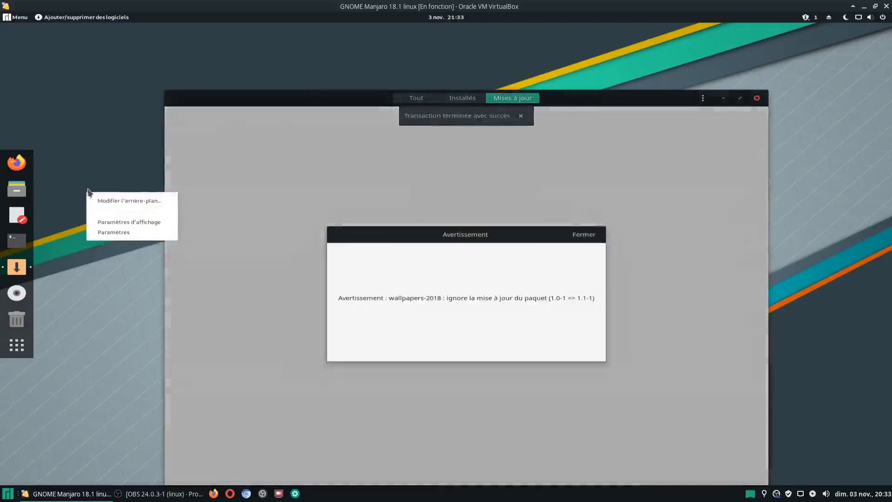
left_click(123, 222)
right_click(103, 225)
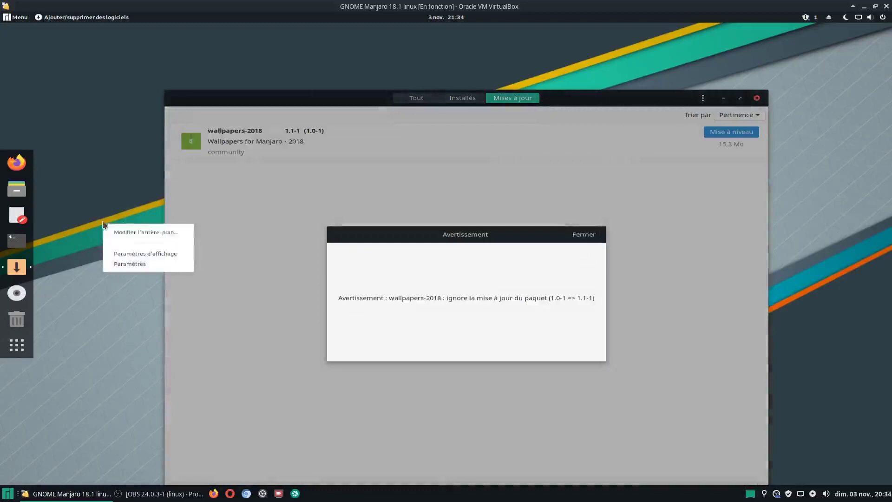
left_click(144, 253)
right_click(99, 226)
left_click(130, 266)
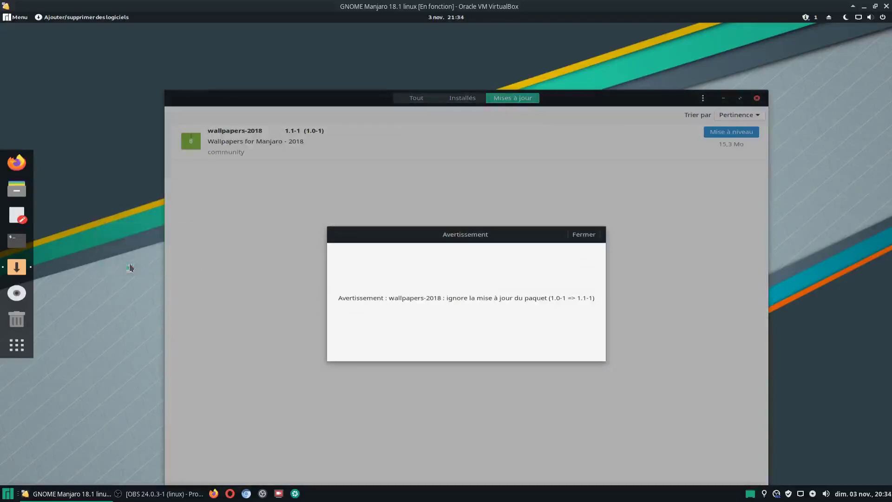
right_click(115, 238)
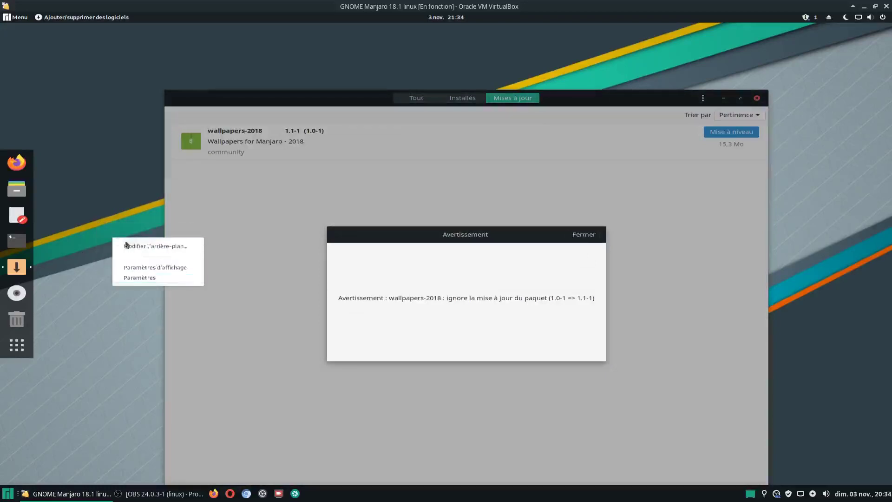
left_click(115, 203)
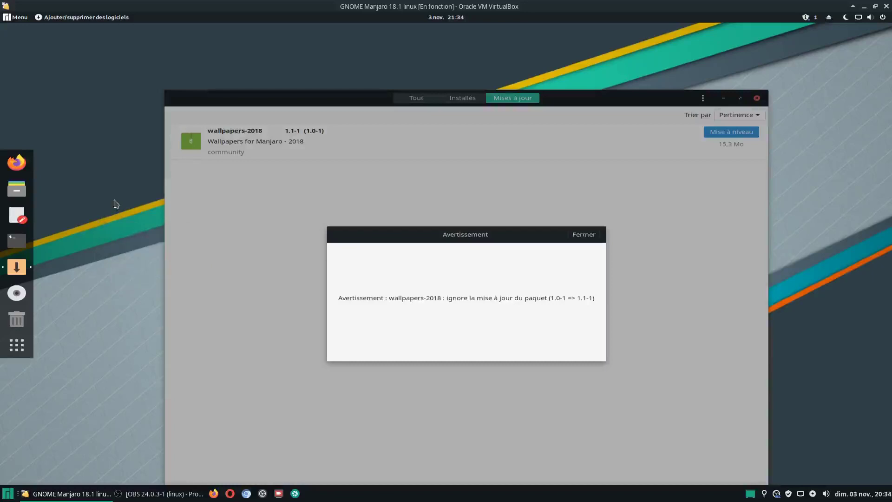
Close the wallpapers-2018 warning and open the package manager's transaction history
left_click(588, 235)
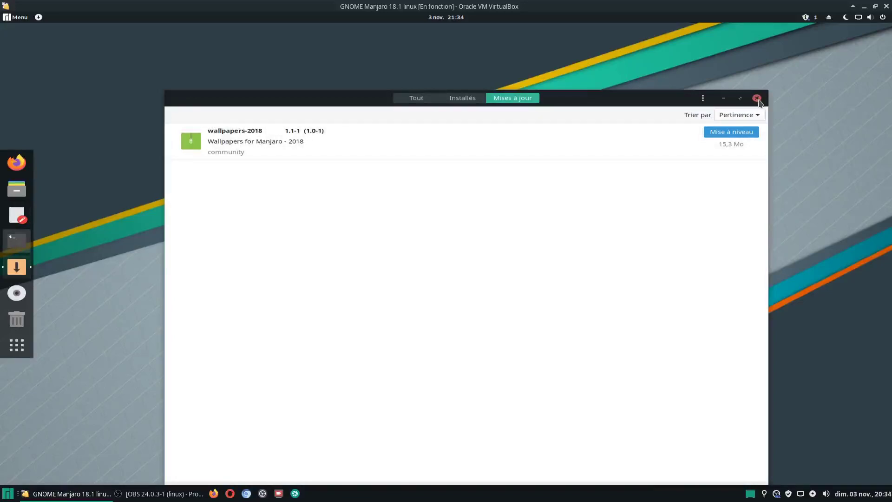
left_click(704, 100)
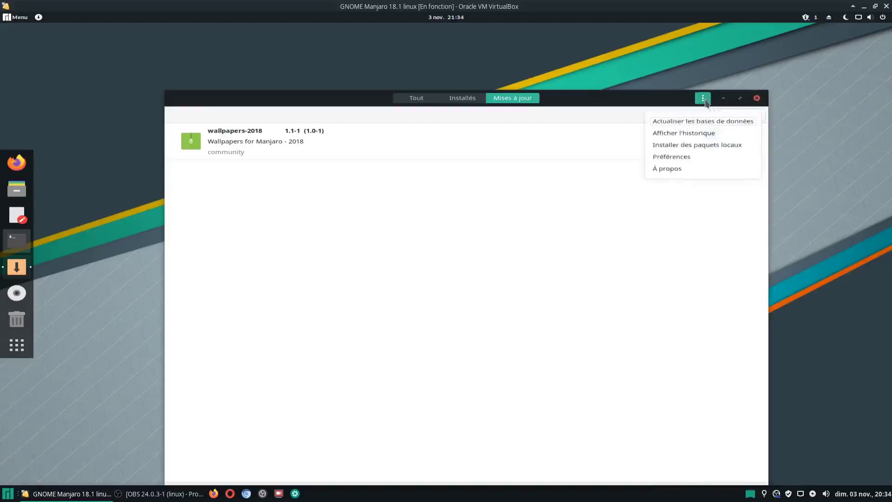
left_click(706, 133)
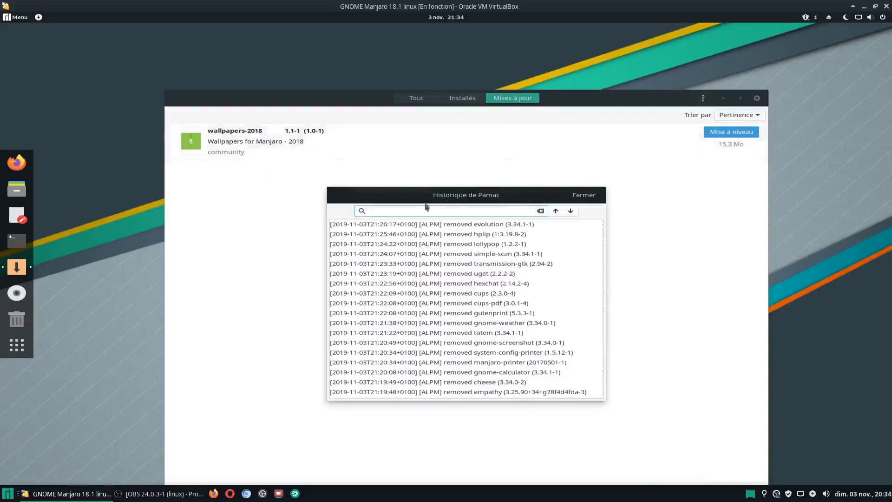
Move the Pamac history window towards the desktop's upper-left corner and enlarge it to show more entries
left_click_drag(504, 196, 257, 52)
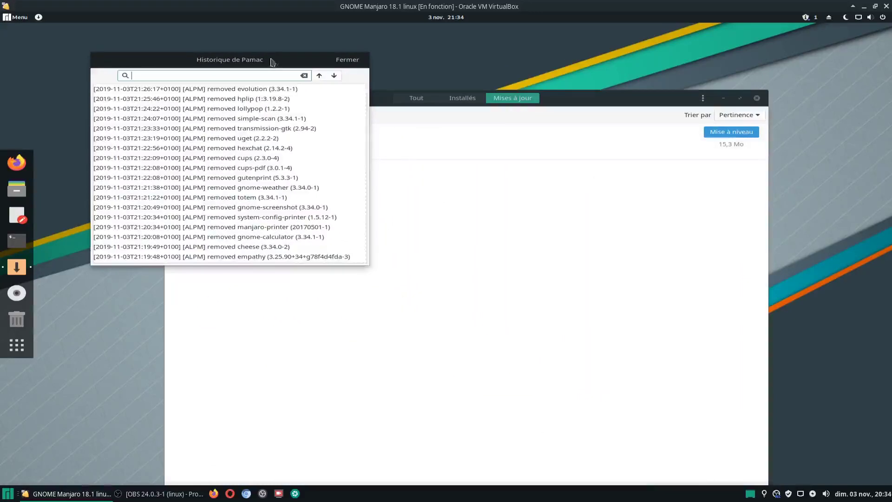
left_click_drag(364, 264, 642, 453)
left_click_drag(516, 61, 467, 32)
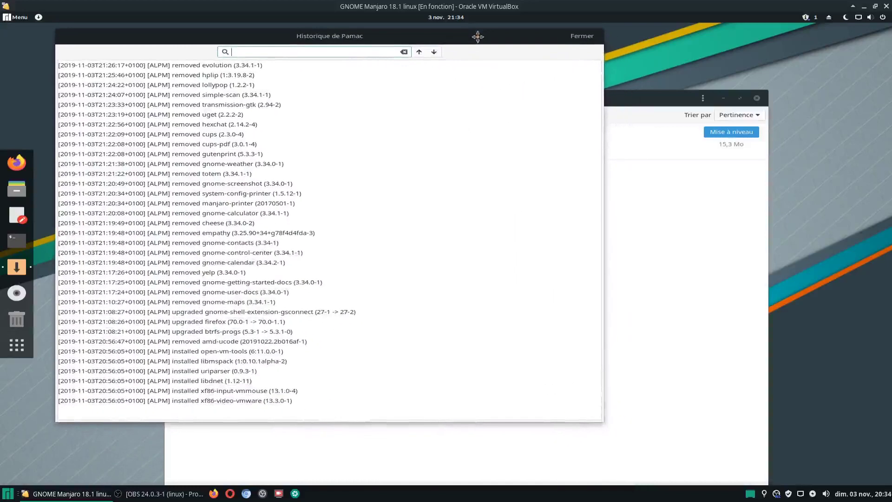
left_click_drag(602, 419, 613, 479)
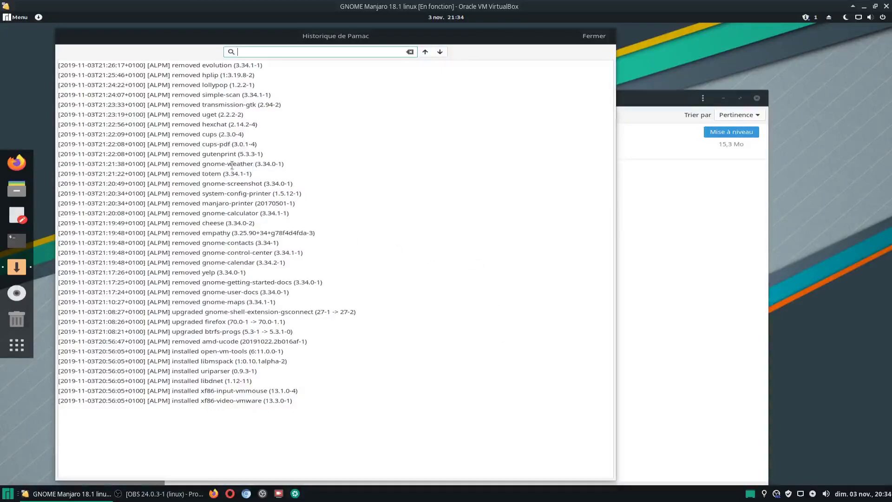
Review the history entries for the removed evolution, hplip, lollypop and amd-ucode packages and the installed packages listed from open-vm-tools to xf86-video-vmware
left_click_drag(265, 66, 196, 69)
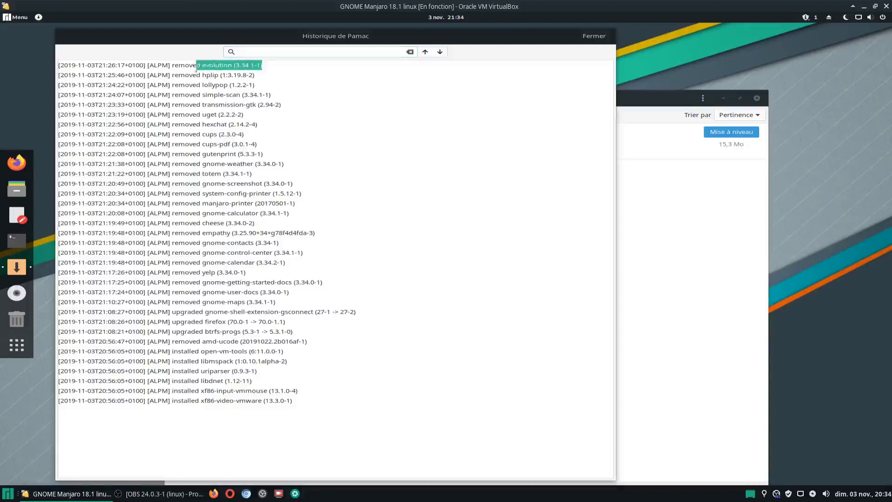
left_click_drag(255, 75, 184, 77)
left_click_drag(255, 85, 179, 86)
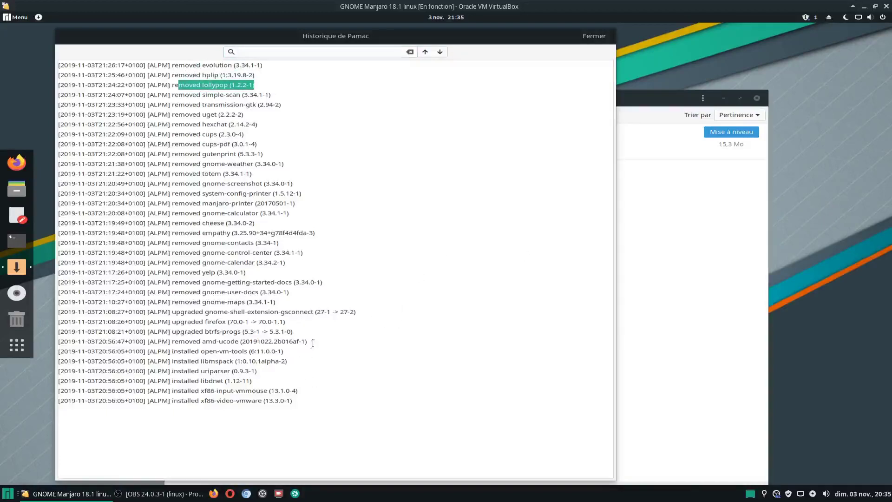
left_click_drag(307, 342, 148, 342)
left_click_drag(284, 352, 124, 361)
left_click(259, 438)
left_click_drag(304, 403, 162, 403)
left_click(285, 262)
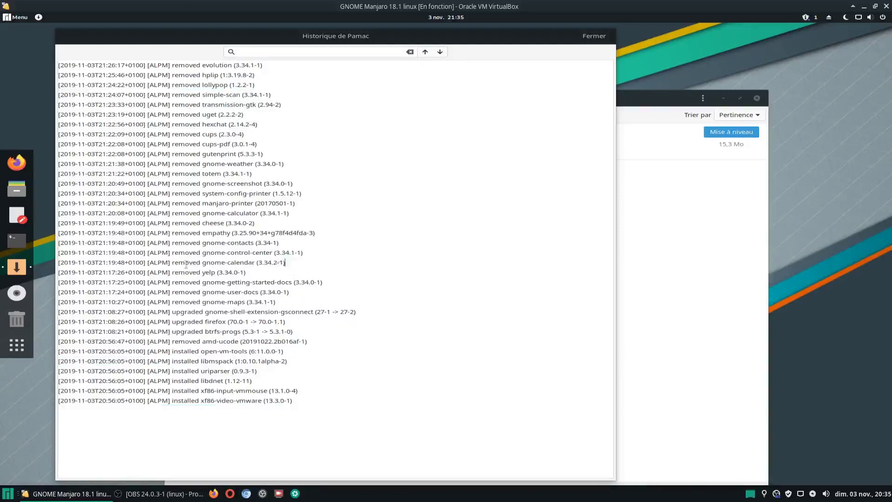
Examine the removal entries for gnome-calendar, gnome-control-center, empathy, cheese and evolution, highlighting each one in the history
left_click_drag(286, 262, 149, 263)
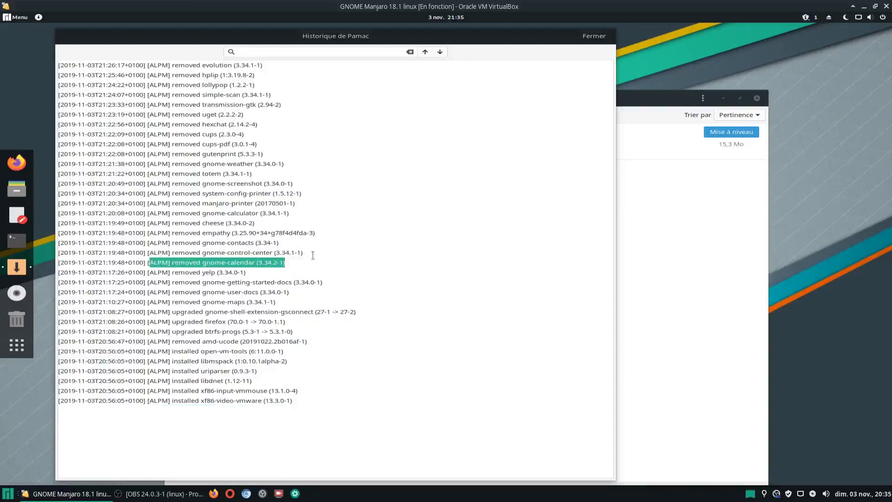
left_click_drag(307, 253, 197, 252)
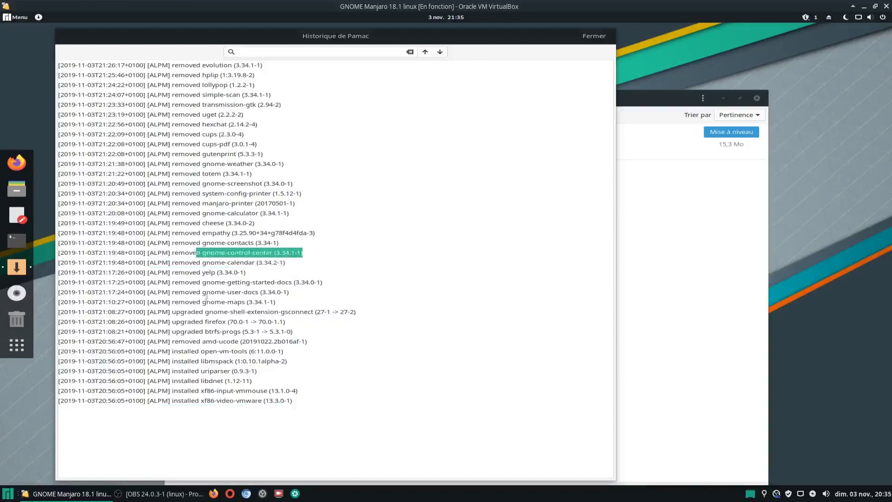
left_click_drag(282, 244, 175, 232)
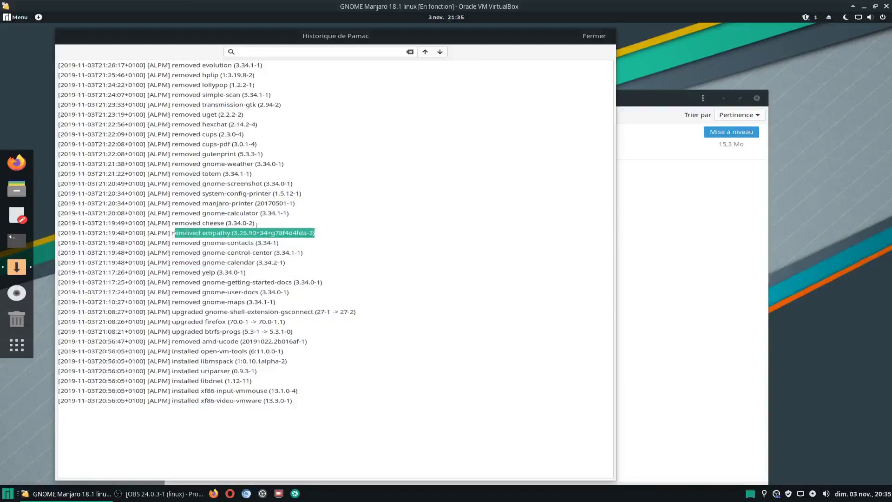
left_click_drag(262, 223, 163, 221)
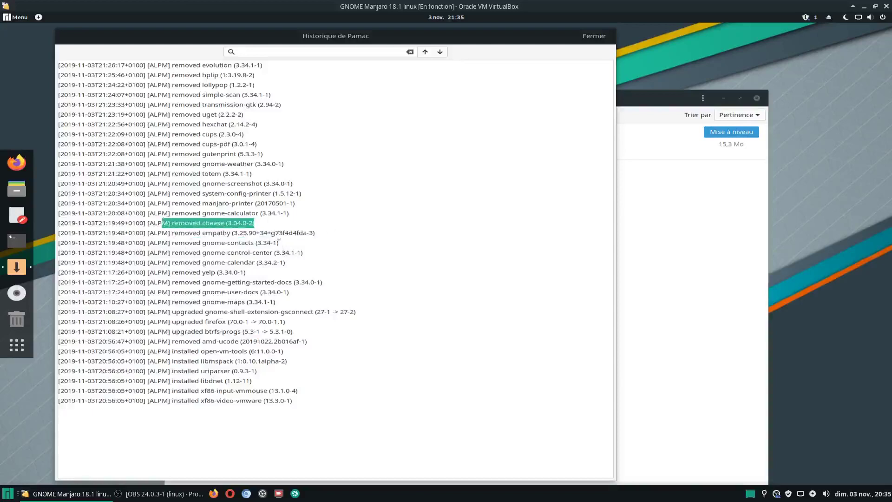
left_click(270, 225)
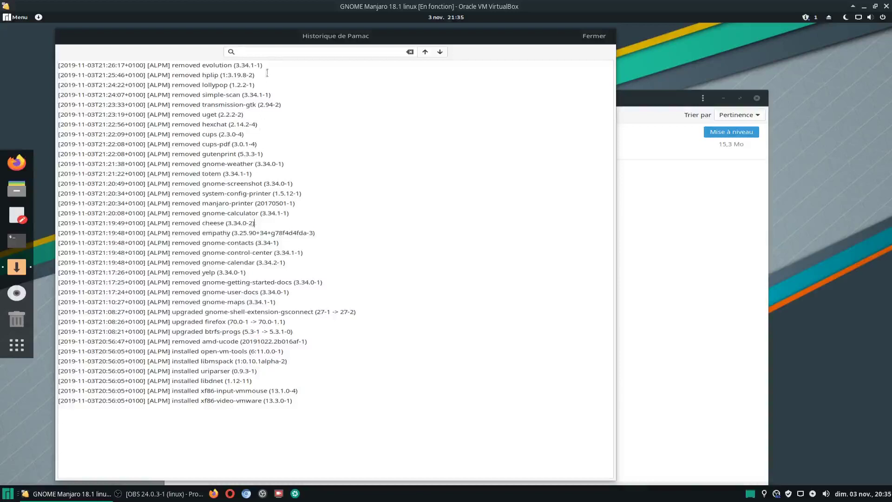
left_click_drag(263, 65, 179, 65)
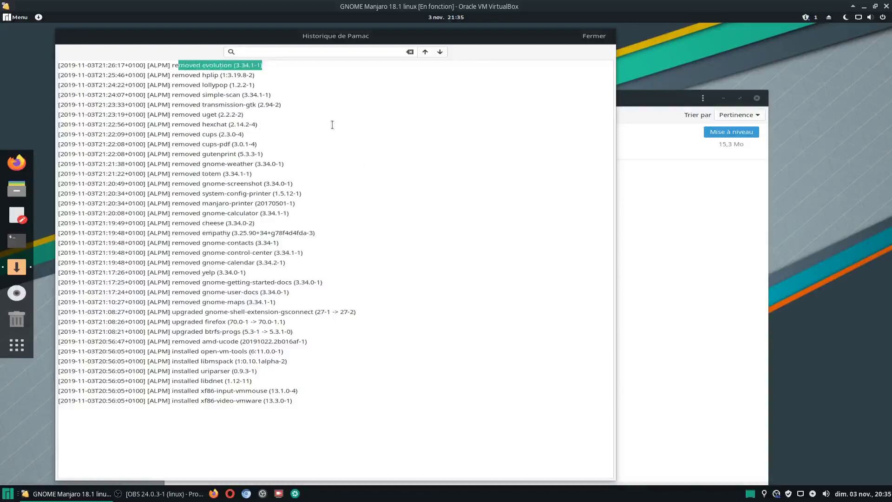
left_click(389, 115)
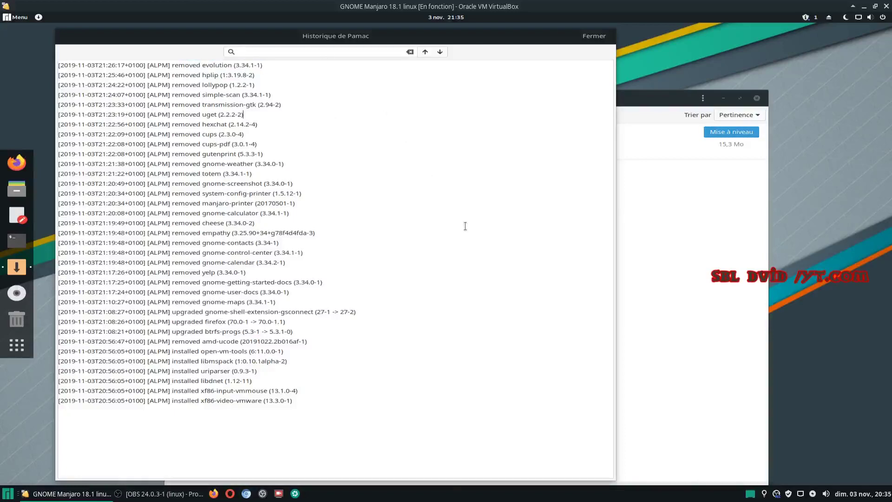
Close the history, move the package manager window up and close it
left_click(595, 36)
left_click(594, 37)
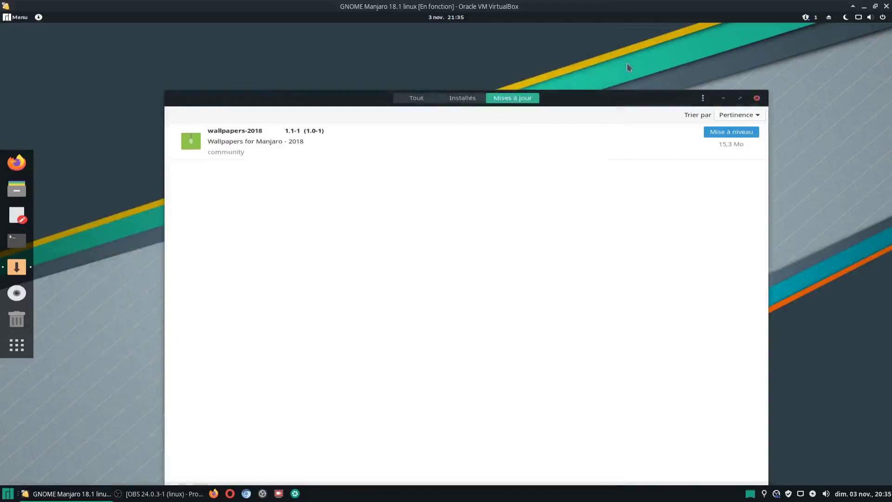
left_click_drag(582, 94, 566, 52)
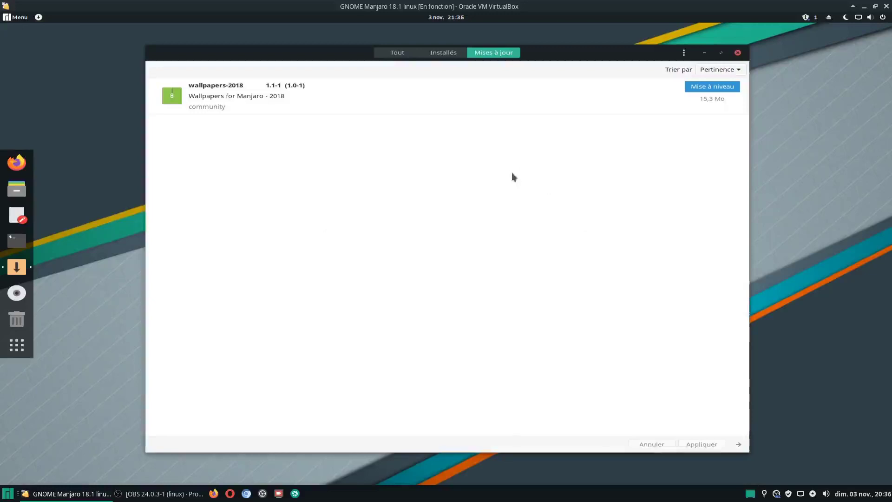
left_click(737, 53)
Try to open the display settings from the empty desktop and look through the Arc applications menu
right_click(606, 187)
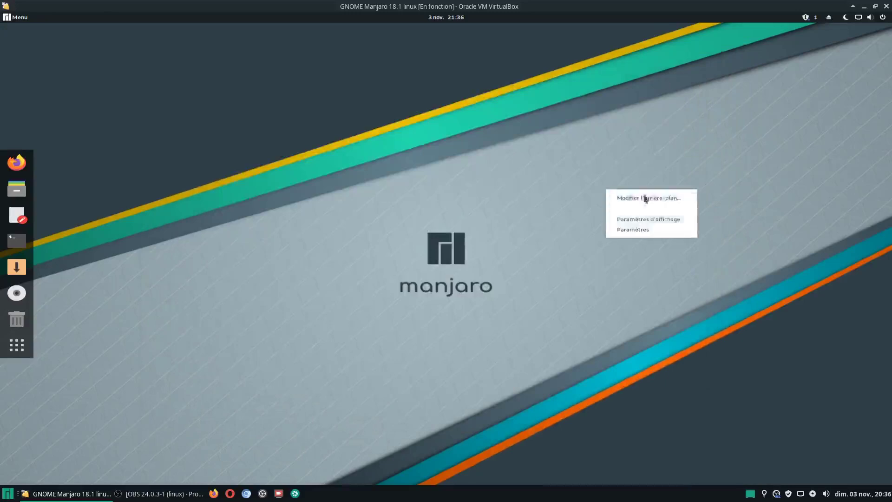
left_click(637, 223)
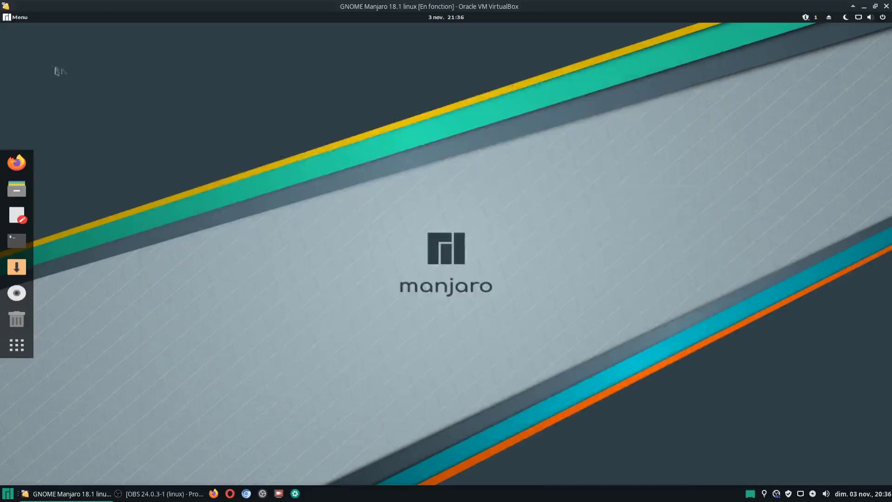
left_click(20, 18)
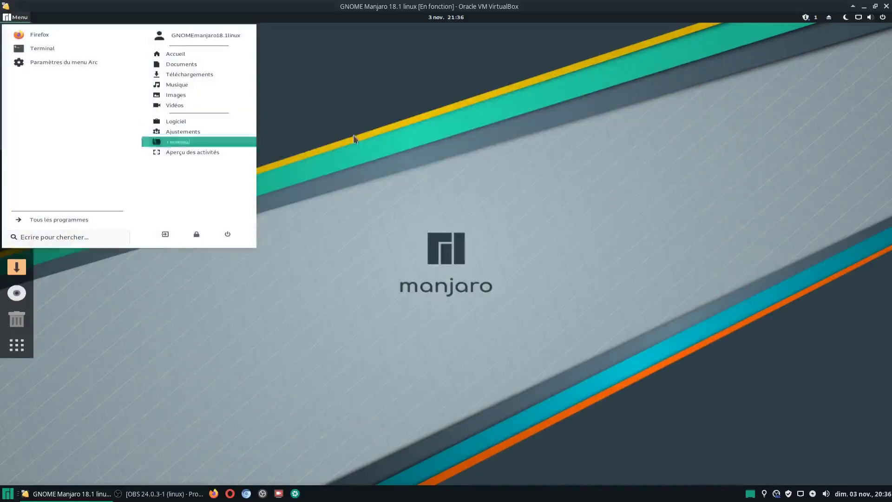
left_click(457, 121)
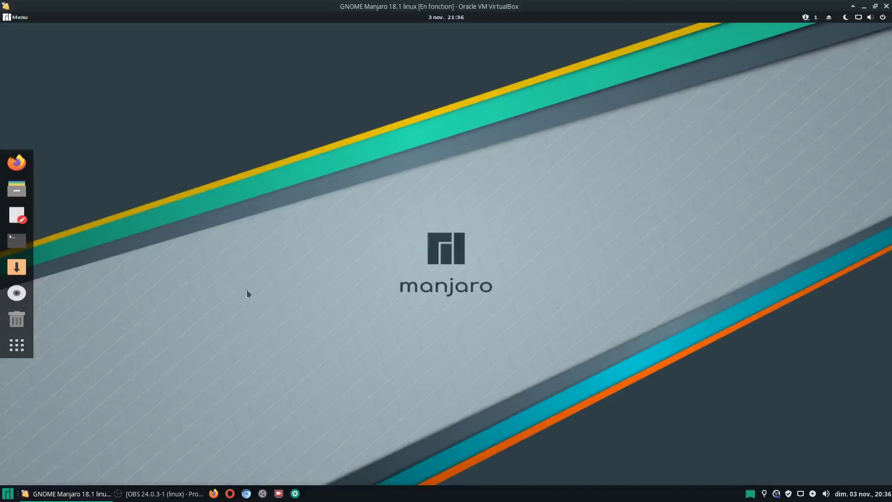
Check the settings entries in the desktop's context menu twice, dismissing it each time
right_click(667, 228)
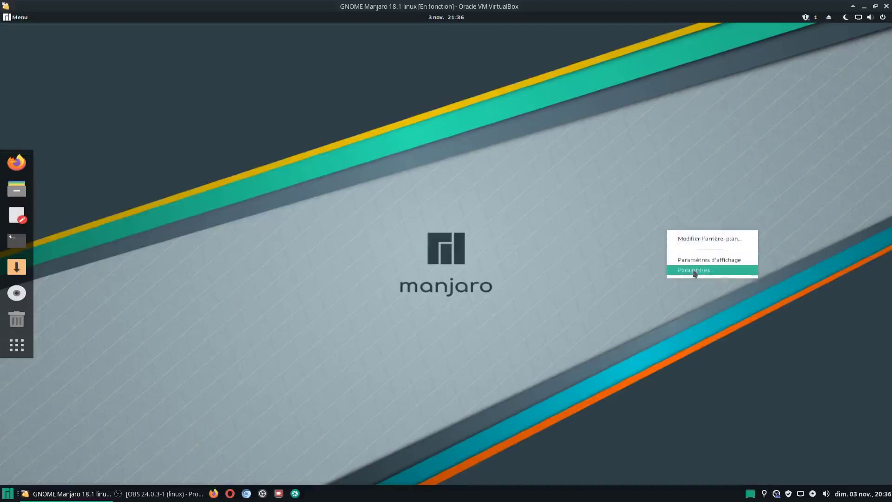
left_click(601, 146)
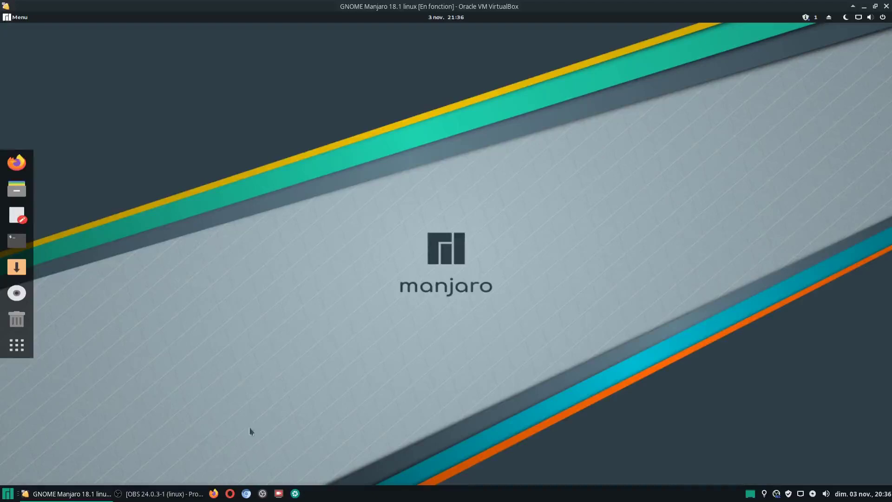
right_click(316, 290)
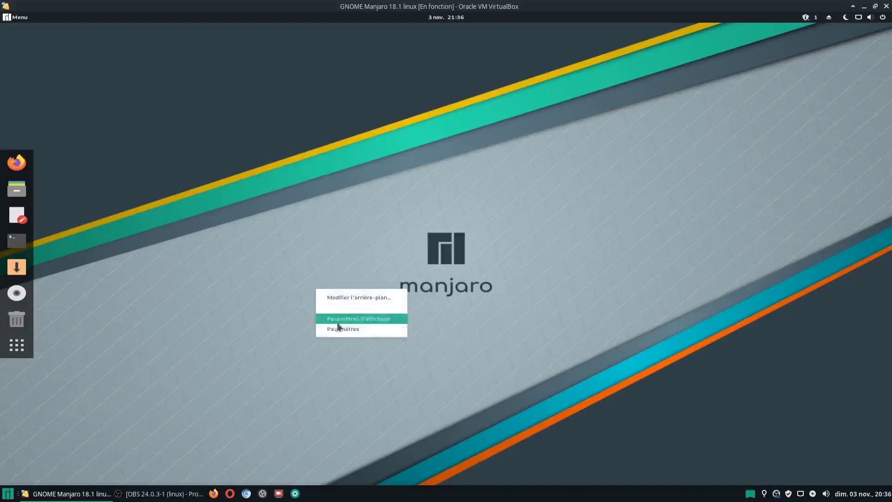
left_click(242, 307)
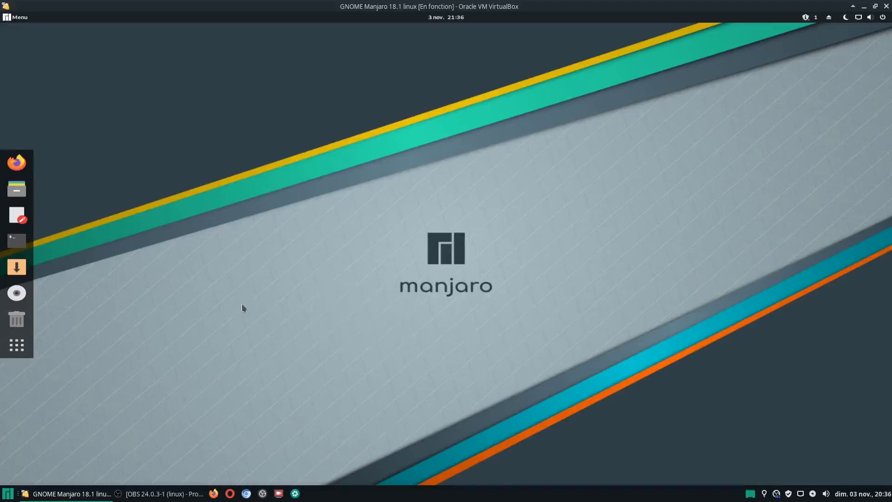